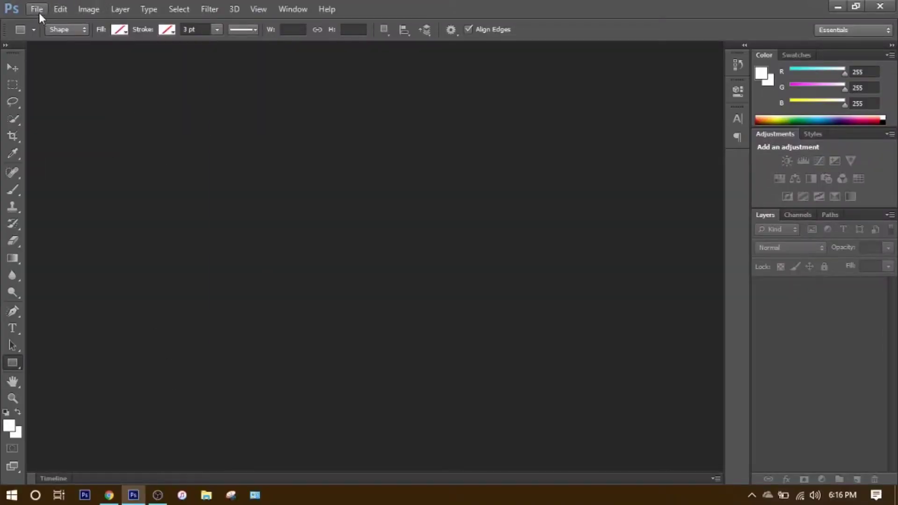
Step: Create a white 179.92 × 64.94 mm, 300 ppi document from the 'slap sticker' preset
click(39, 12)
click(46, 24)
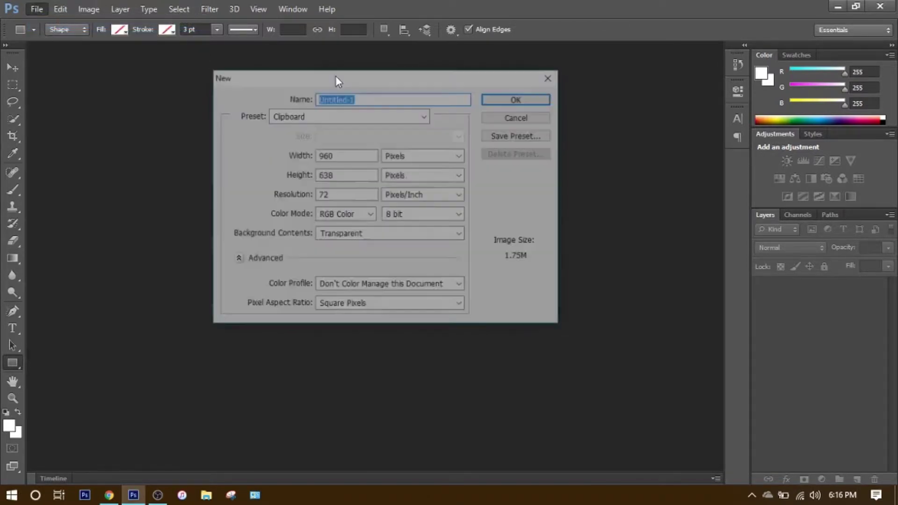
click(424, 117)
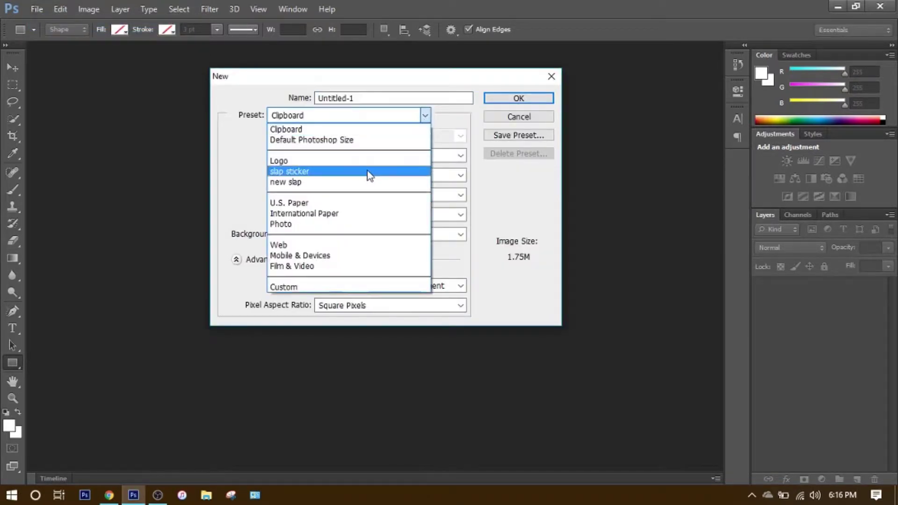
click(368, 172)
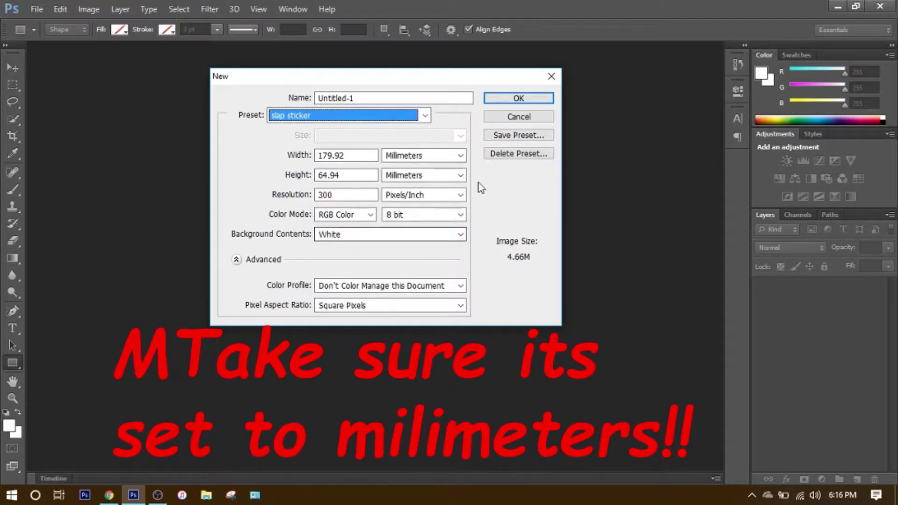
click(490, 97)
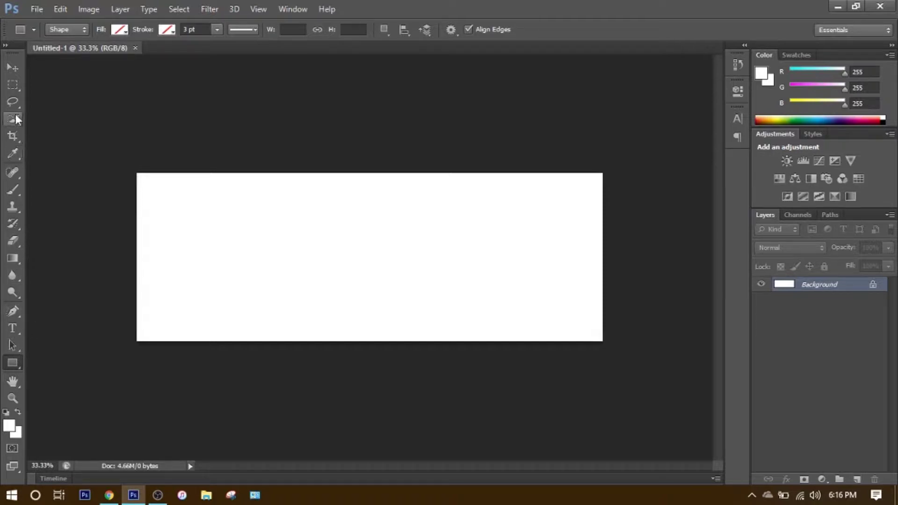
Step: Draw a 2070 × 706 px Rectangle 1 with a 3 pt stroke, inset from the canvas edges
right_click(16, 363)
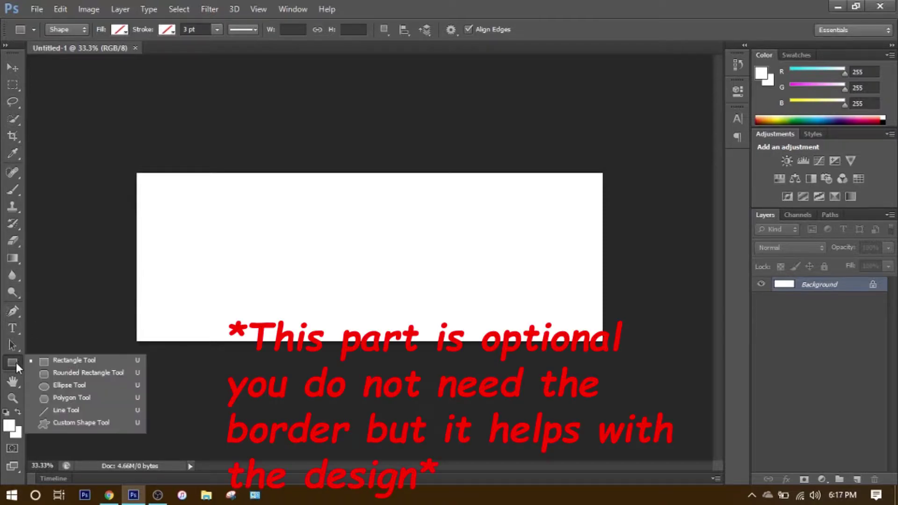
click(27, 362)
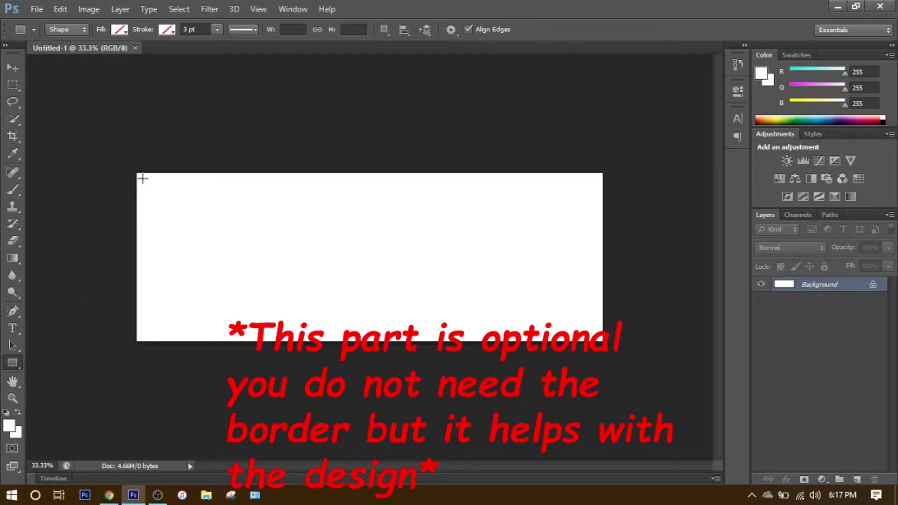
drag(143, 180, 597, 335)
right_click(816, 290)
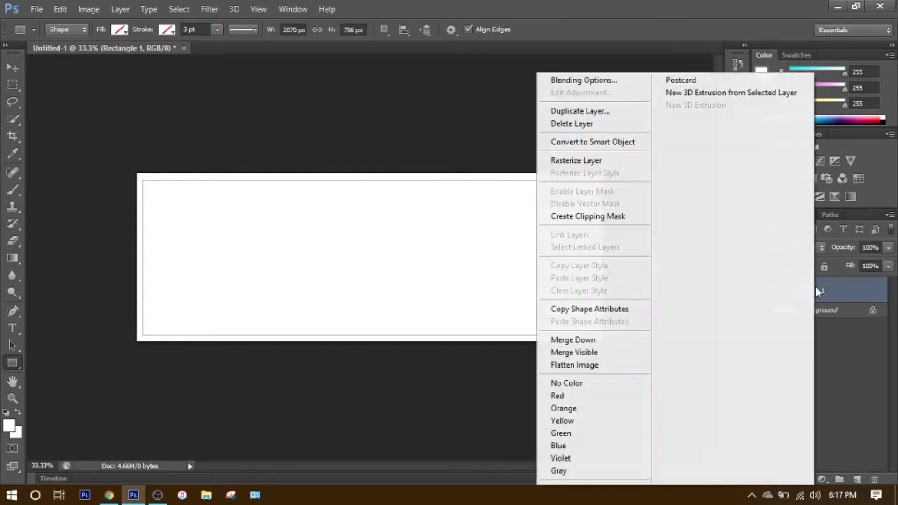
Step: Add a 5 px white Outside Stroke layer effect to Rectangle 1
click(895, 423)
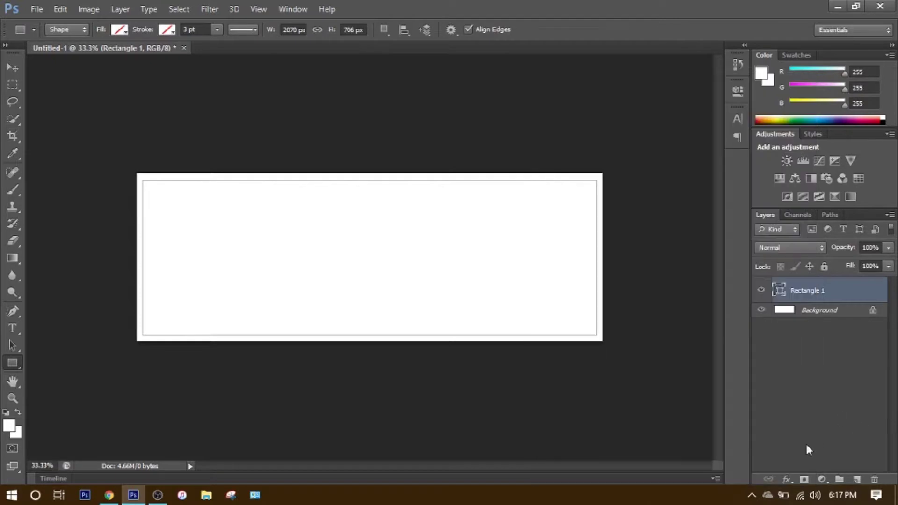
click(790, 482)
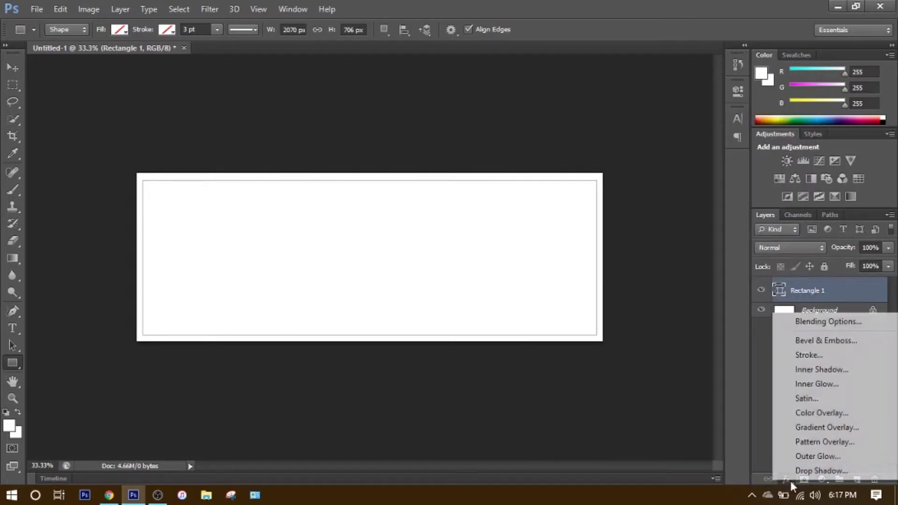
click(789, 354)
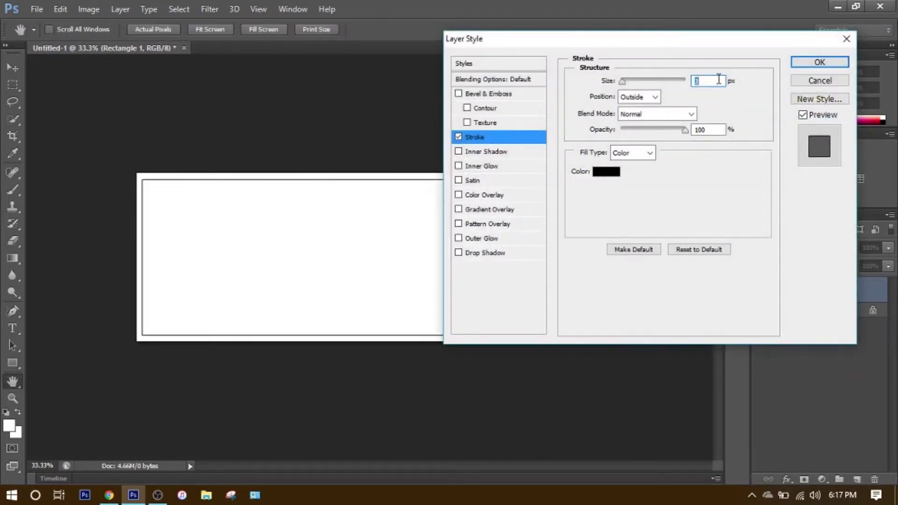
text(5)
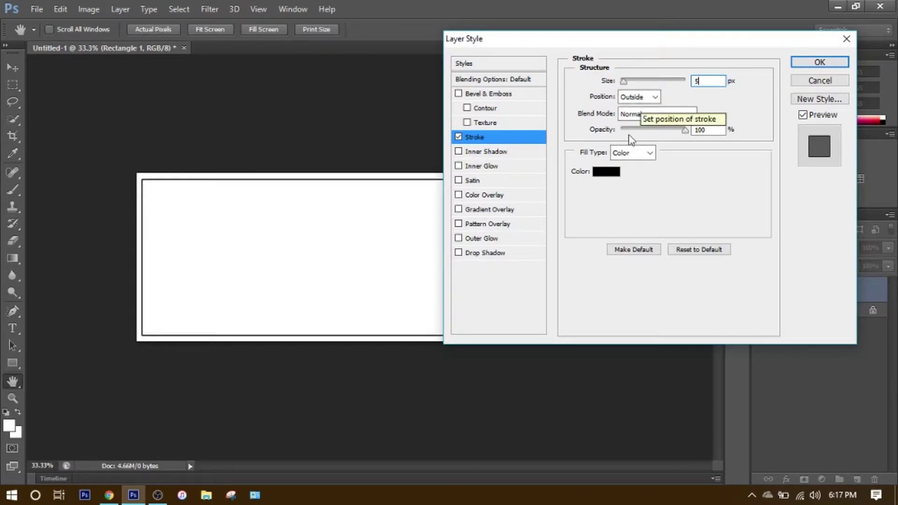
click(607, 170)
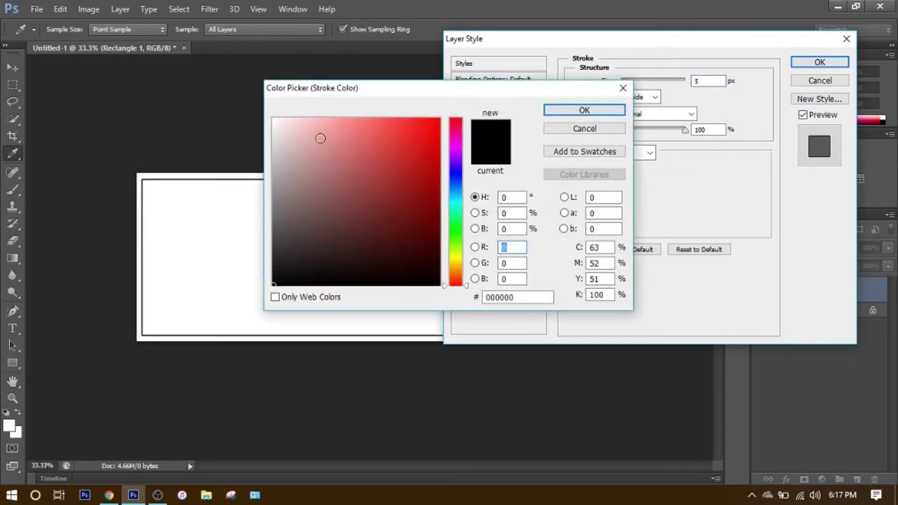
click(273, 120)
click(613, 111)
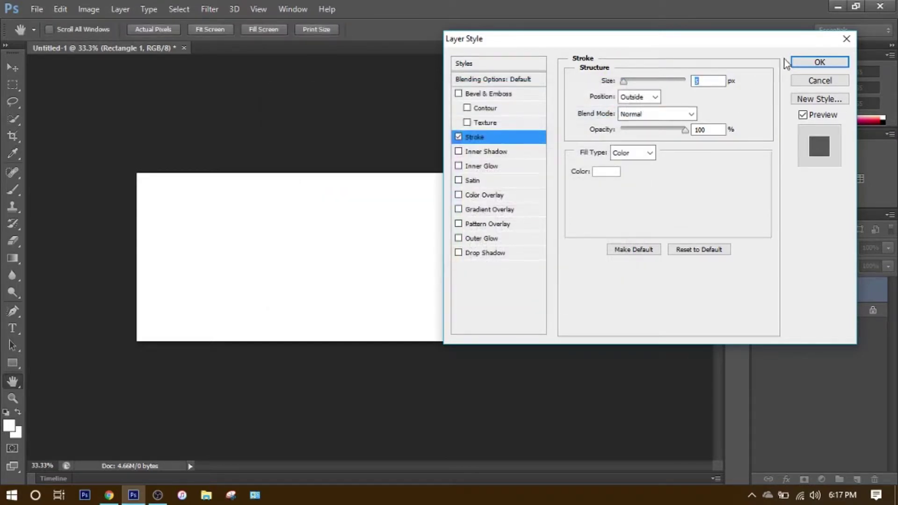
click(798, 61)
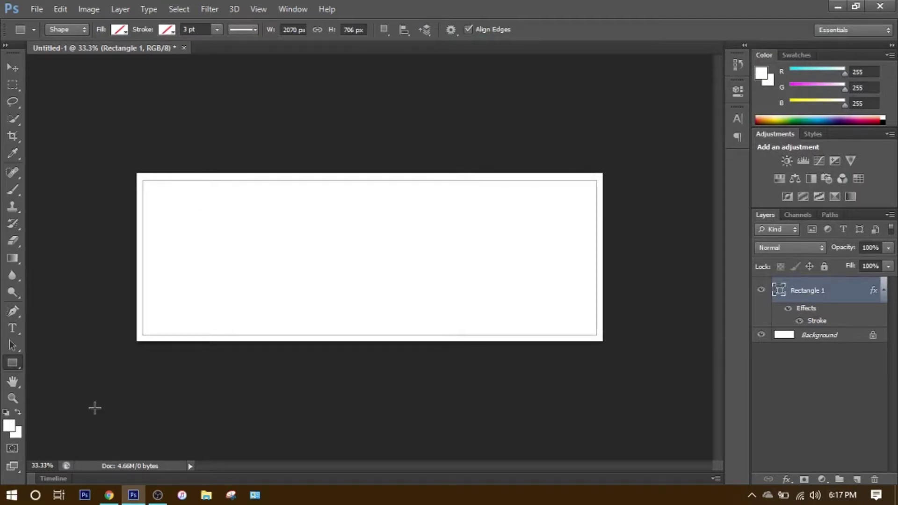
Step: In Chrome, bring up Save image as for the Japan Osaka Night photo, then cancel
click(117, 498)
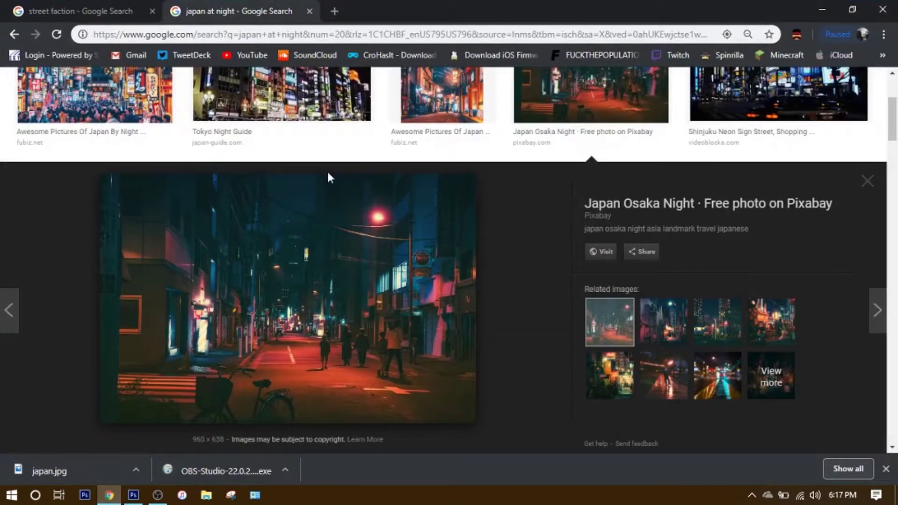
right_click(266, 301)
click(306, 219)
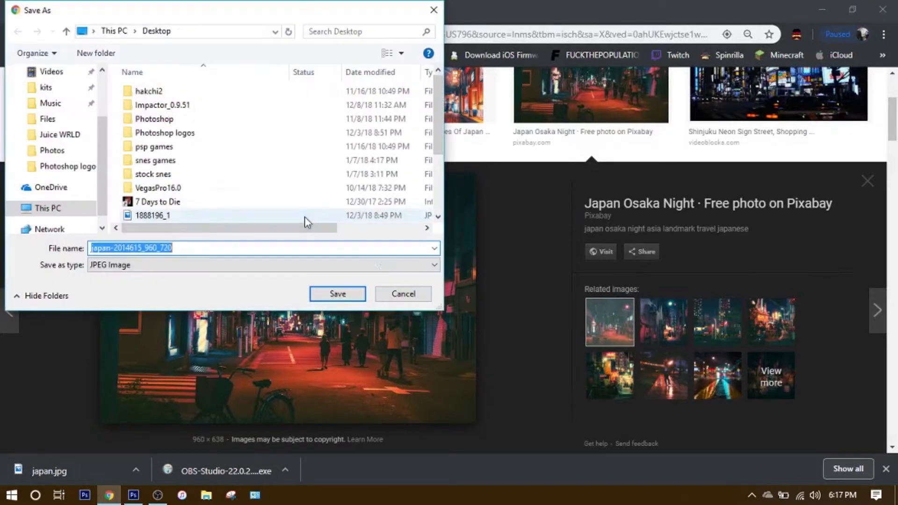
click(407, 294)
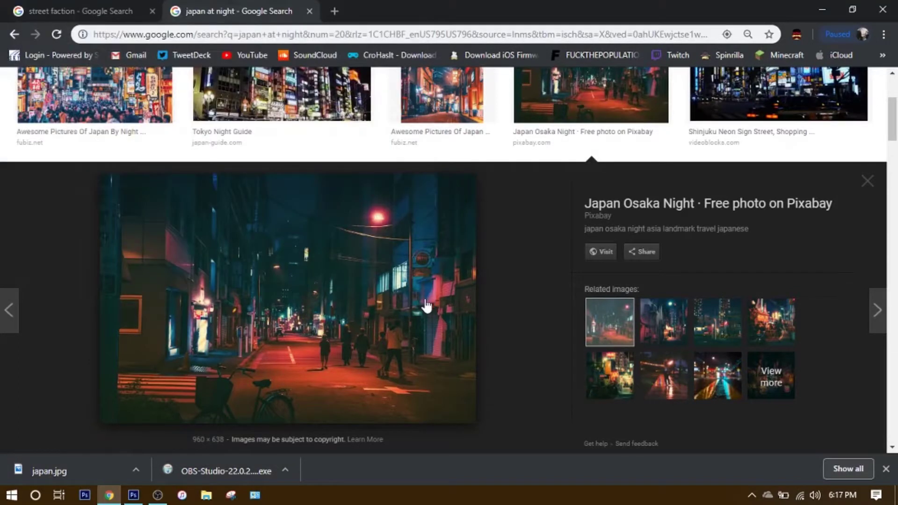
Step: Open japan.jpg from the Desktop as its own Photoshop document
click(141, 497)
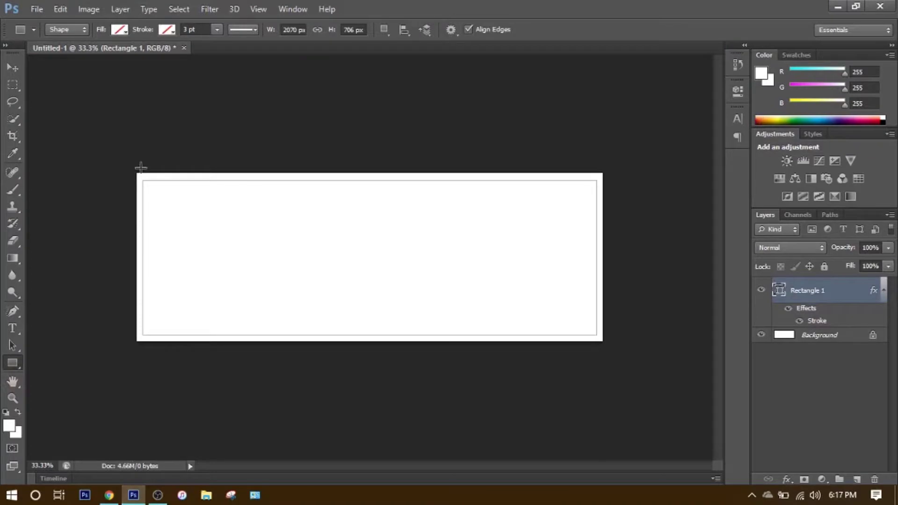
click(37, 9)
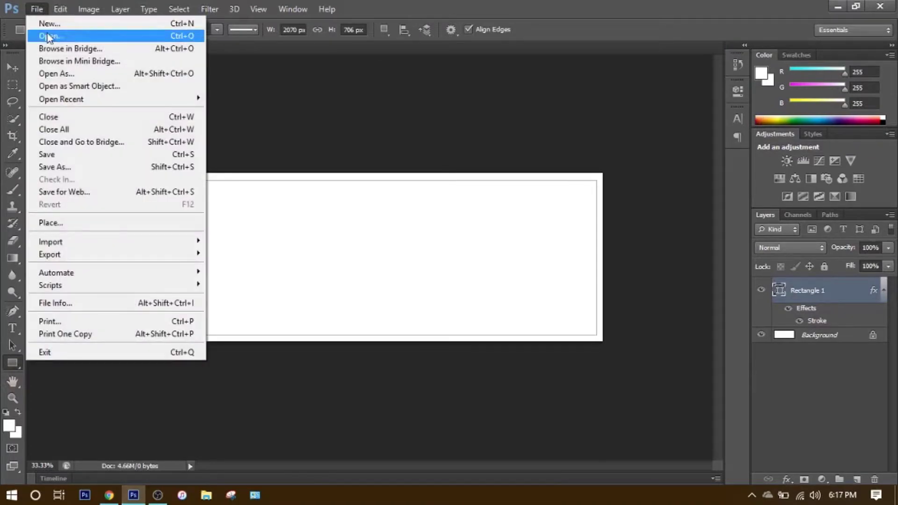
click(48, 36)
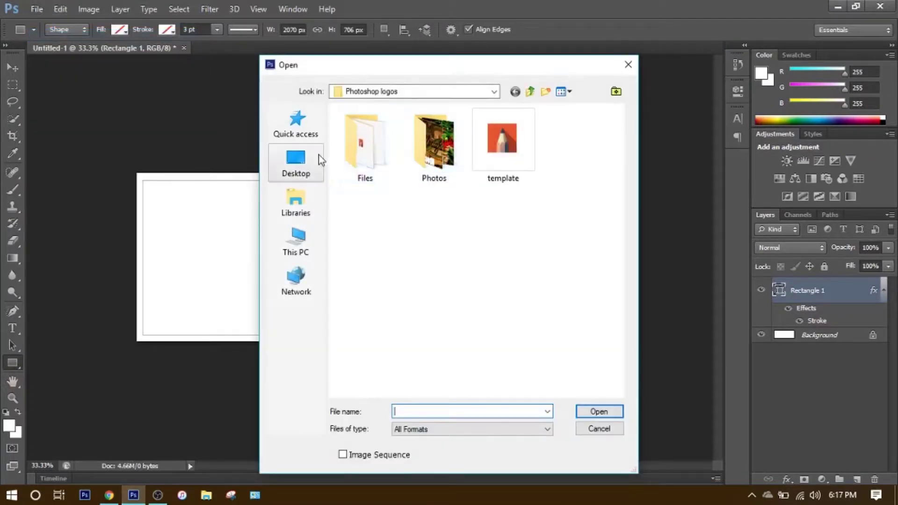
click(298, 159)
drag(616, 134, 627, 347)
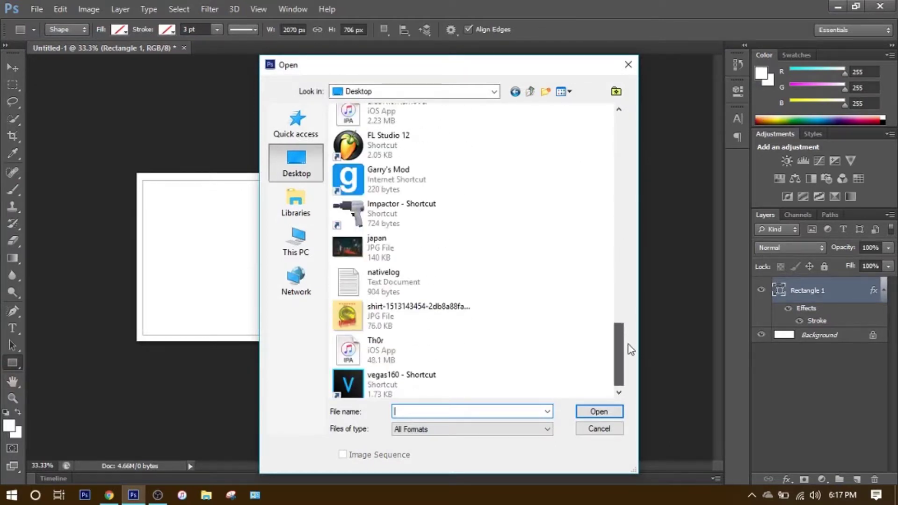
click(414, 245)
click(597, 412)
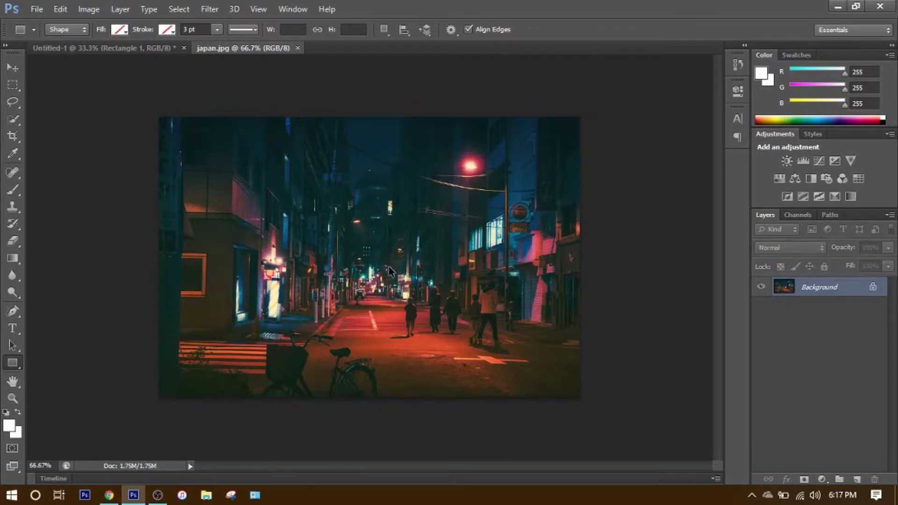
Step: Copy the whole japan.jpg photo into Untitled-1 as Layer 1, placed below Rectangle 1
key(ctrl+a)
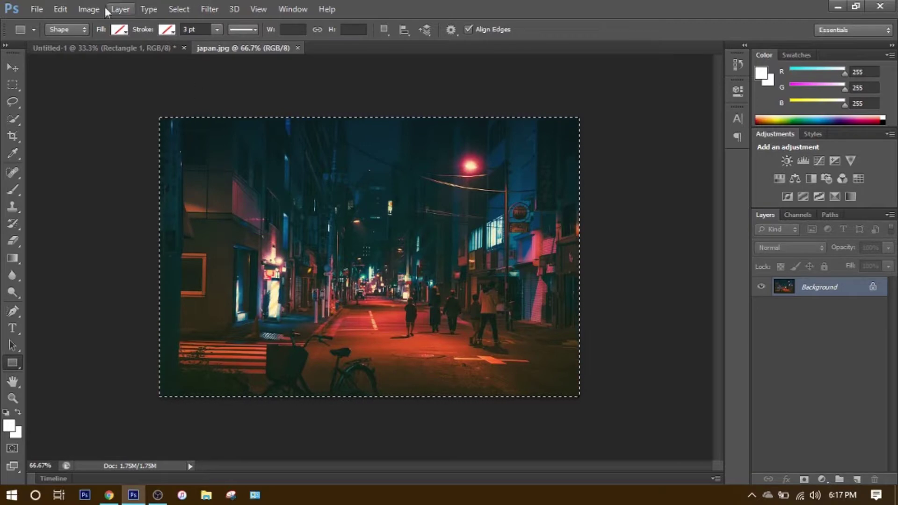
click(105, 44)
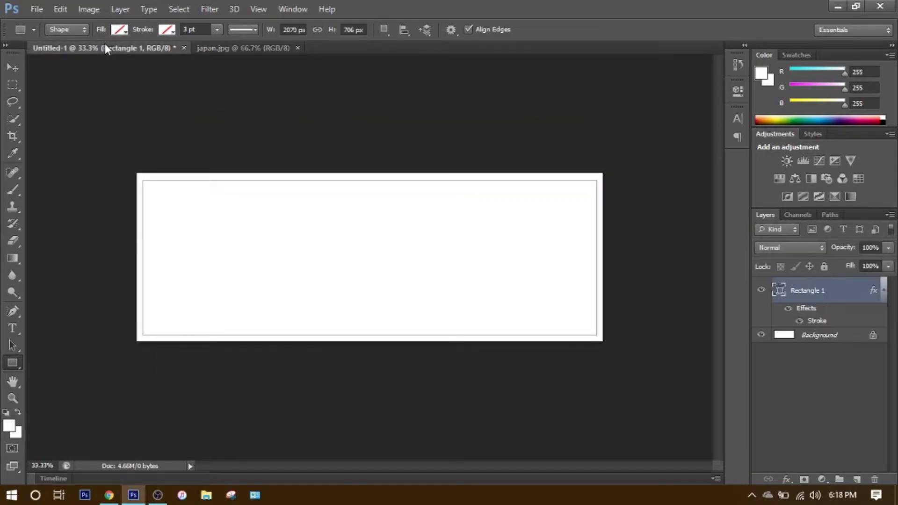
key(ctrl+v)
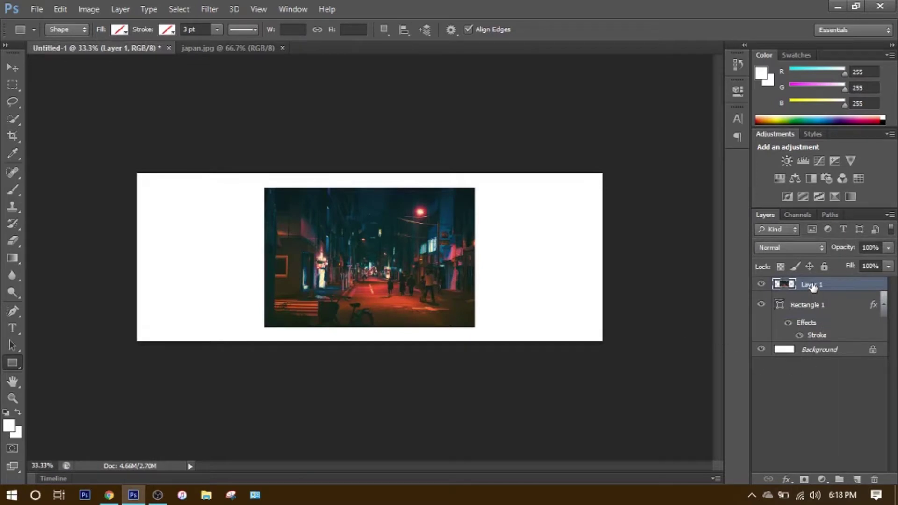
drag(812, 288, 821, 342)
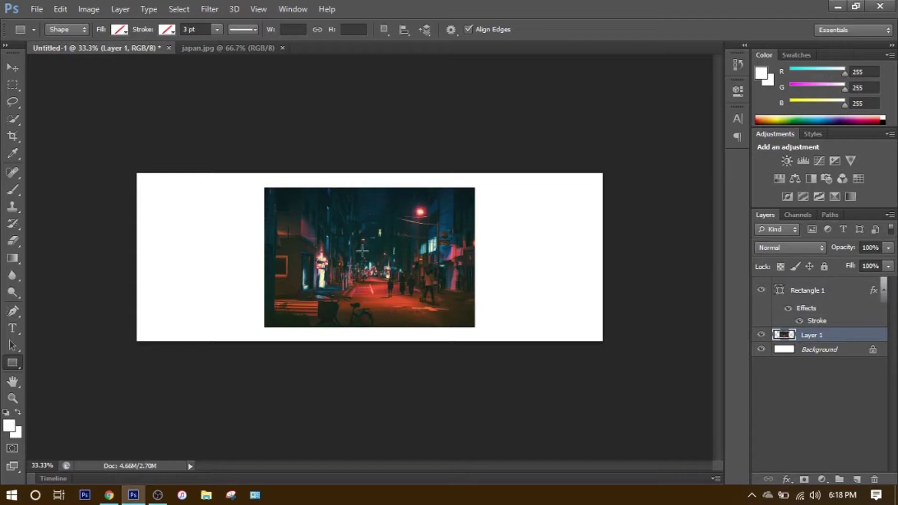
Step: Free-transform Layer 1 to about 241% × 199.5% so the photo fills the white frame
key(ctrl+t)
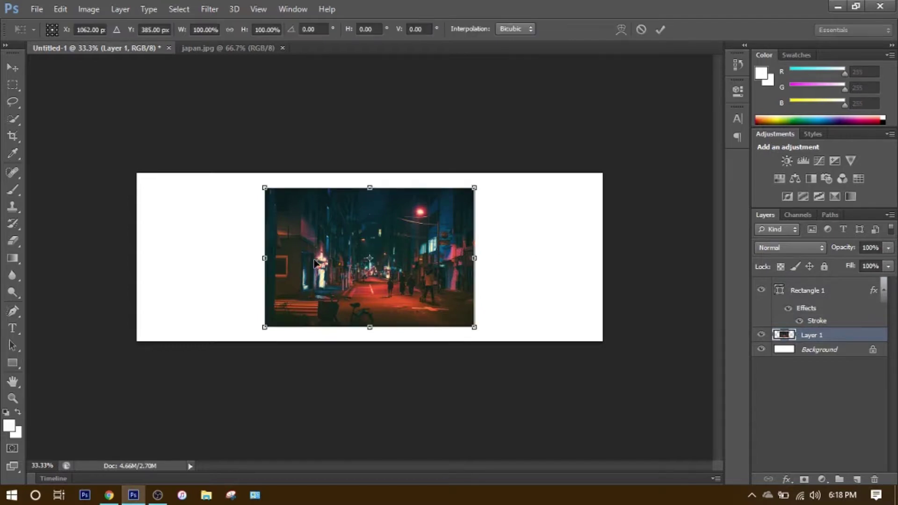
drag(314, 240, 174, 275)
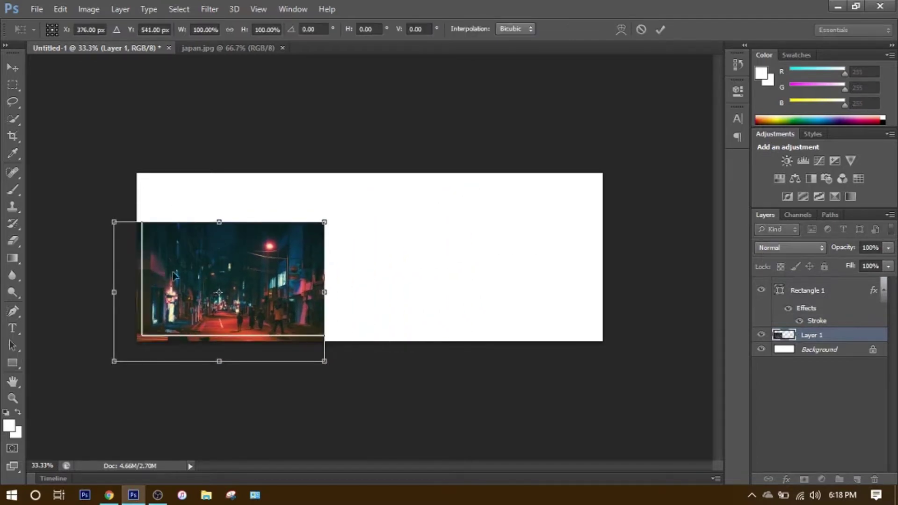
drag(324, 222, 621, 83)
drag(509, 267, 510, 271)
click(6, 68)
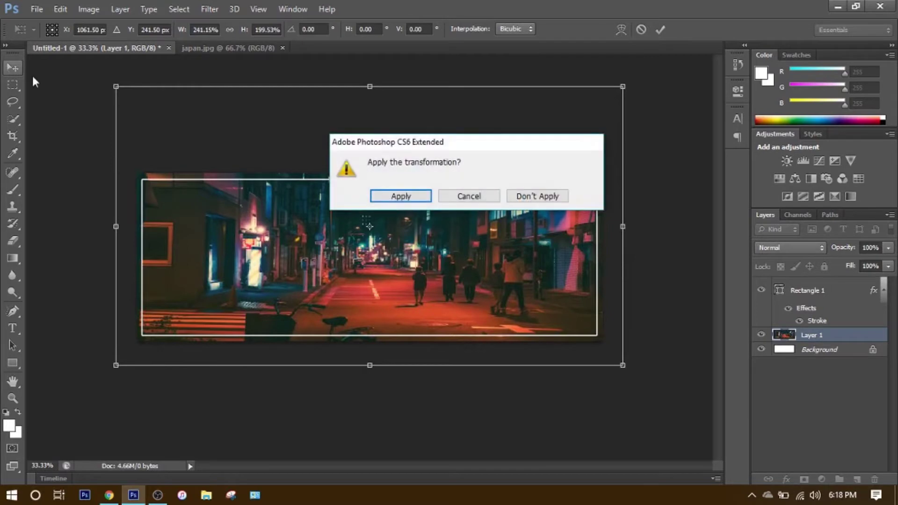
click(384, 197)
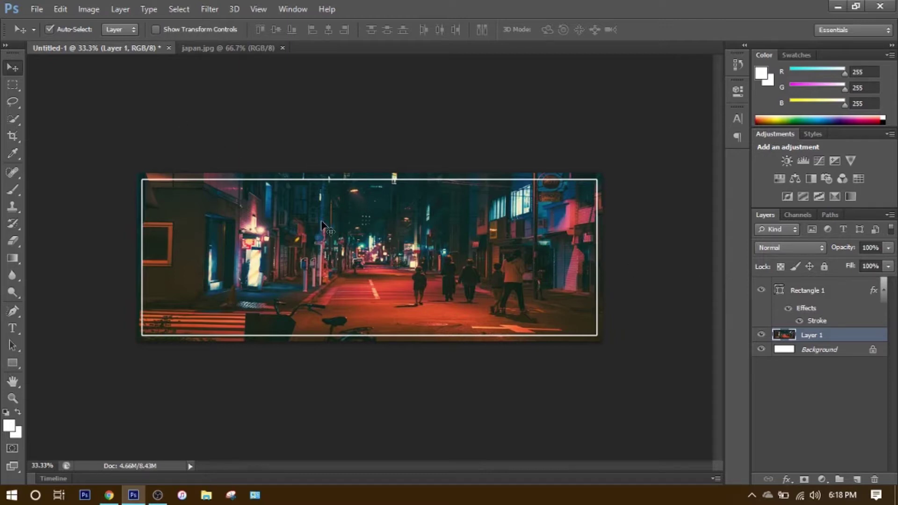
Step: Type 'your text here' in red 60 pt Yellowtail across the middle of the photo
click(10, 328)
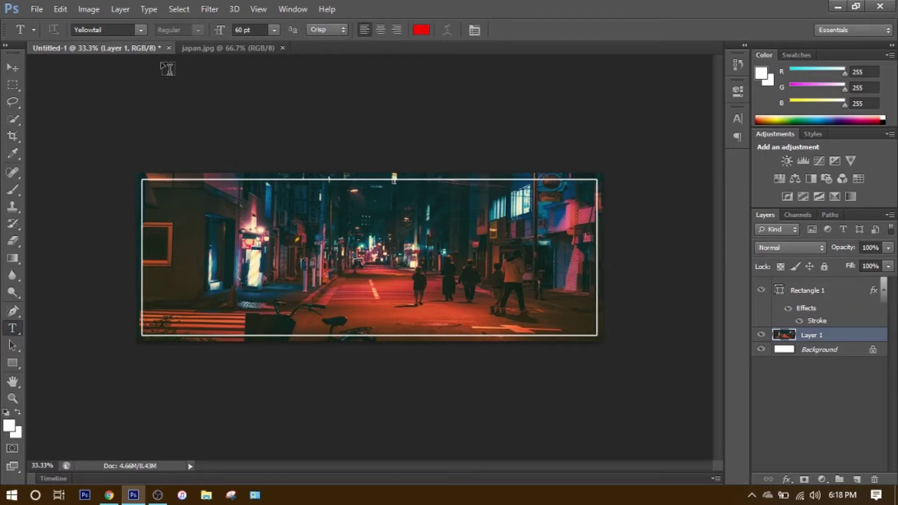
click(138, 28)
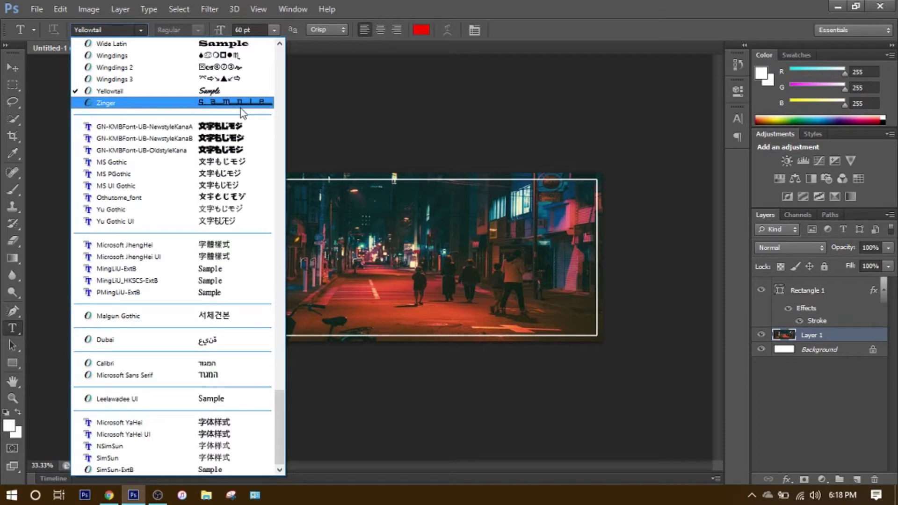
click(239, 93)
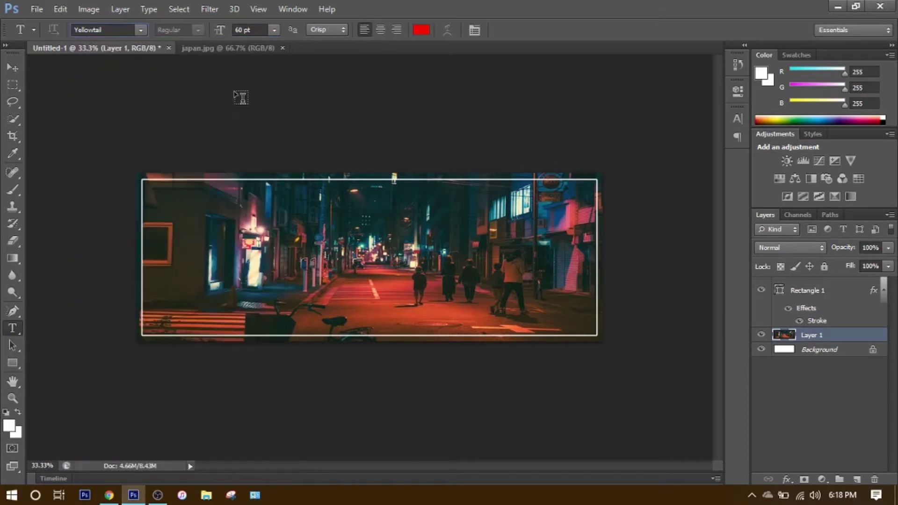
click(265, 237)
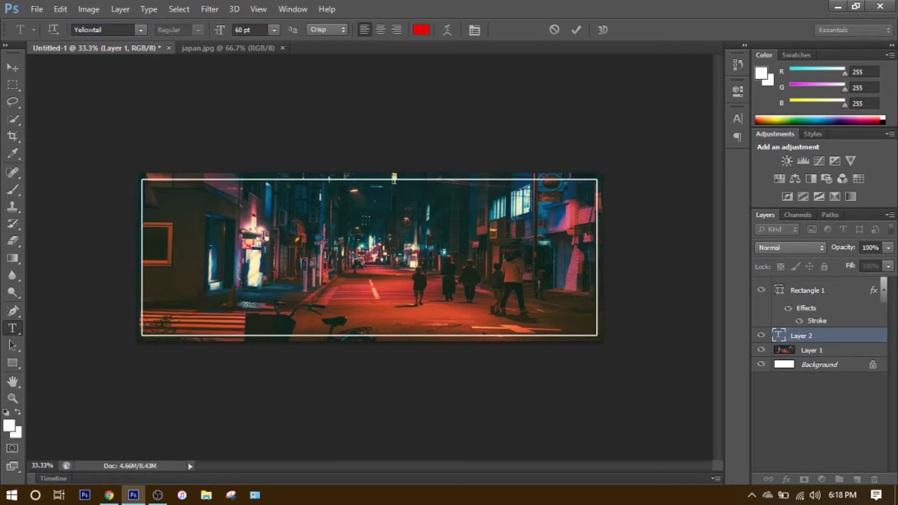
text(your)
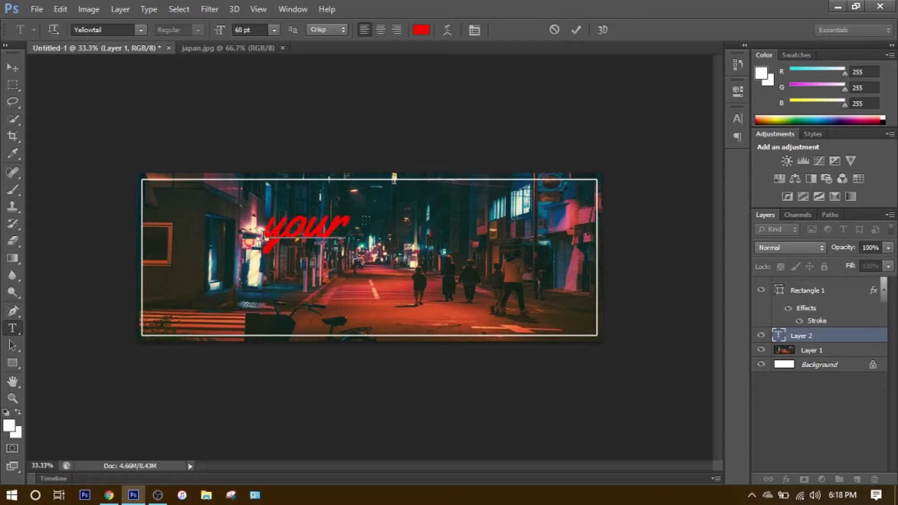
text( text here)
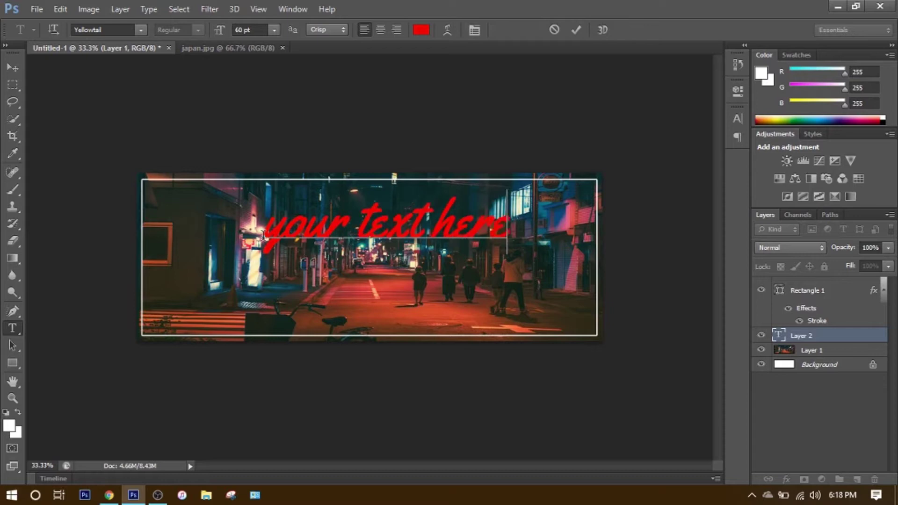
click(17, 75)
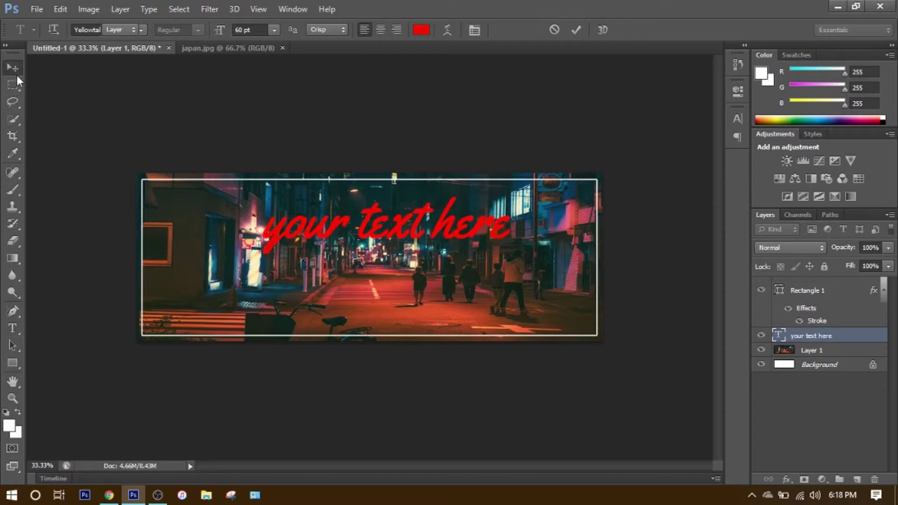
Step: Move the text layer above Rectangle 1, then shift the text lower and nudge the frame down
mouse_move(317, 217)
mouse_down()
mouse_move(304, 234)
mouse_move(315, 223)
mouse_move(305, 219)
mouse_move(327, 232)
mouse_up()
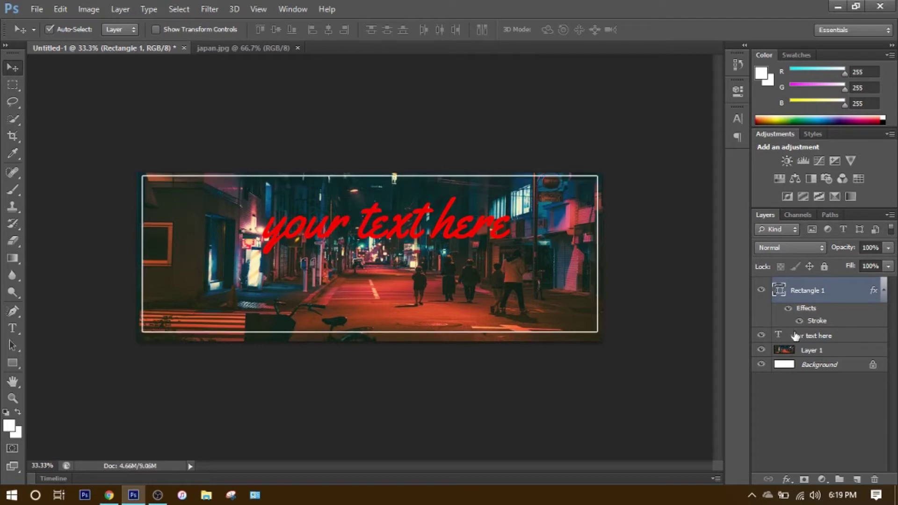
drag(795, 336, 801, 285)
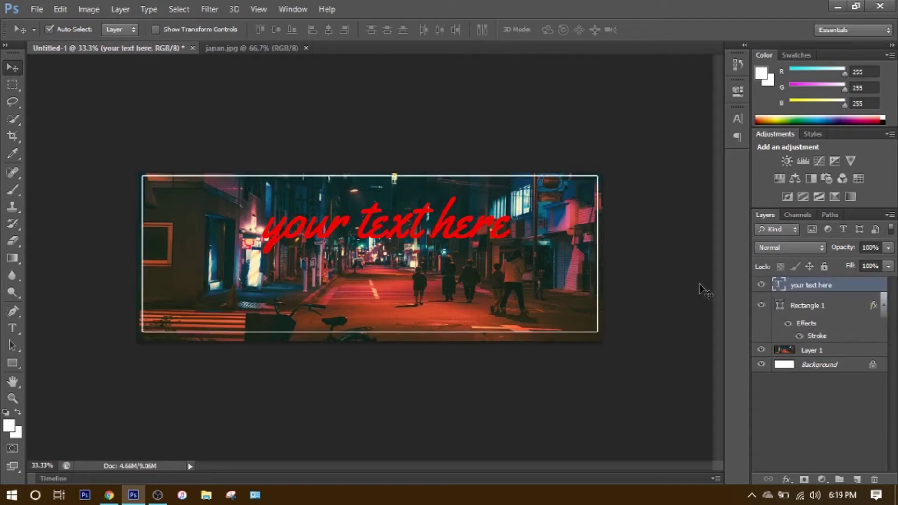
drag(435, 226, 414, 261)
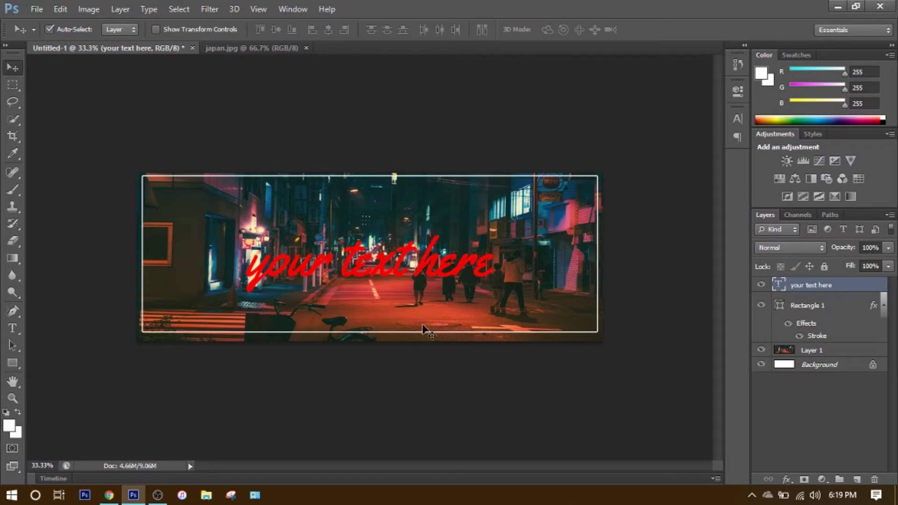
drag(423, 334, 423, 337)
drag(322, 260, 322, 259)
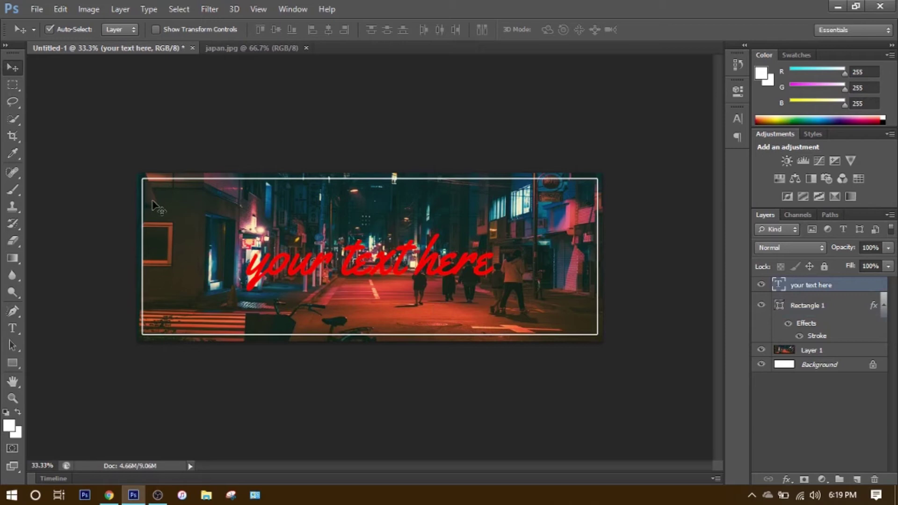
Step: Open Night-Kids.jpg from Photoshop logos > Photos as a new document
click(38, 10)
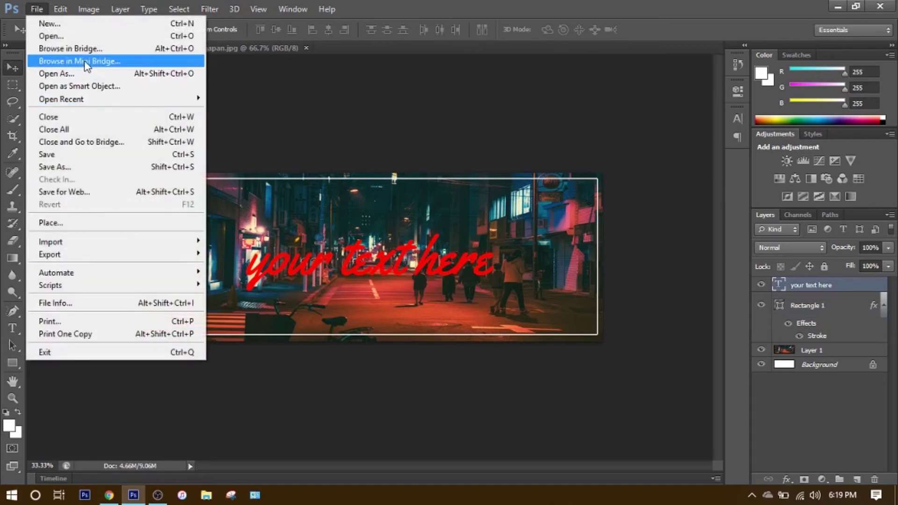
click(81, 36)
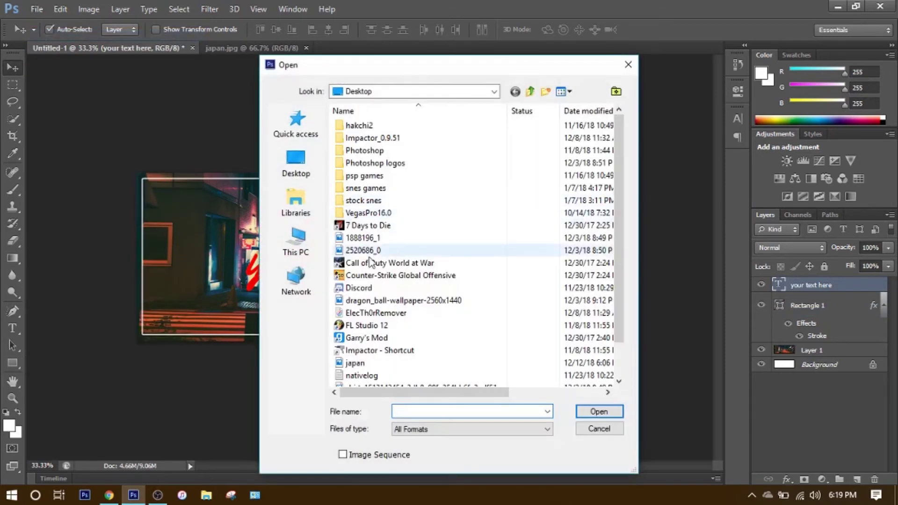
double_click(480, 162)
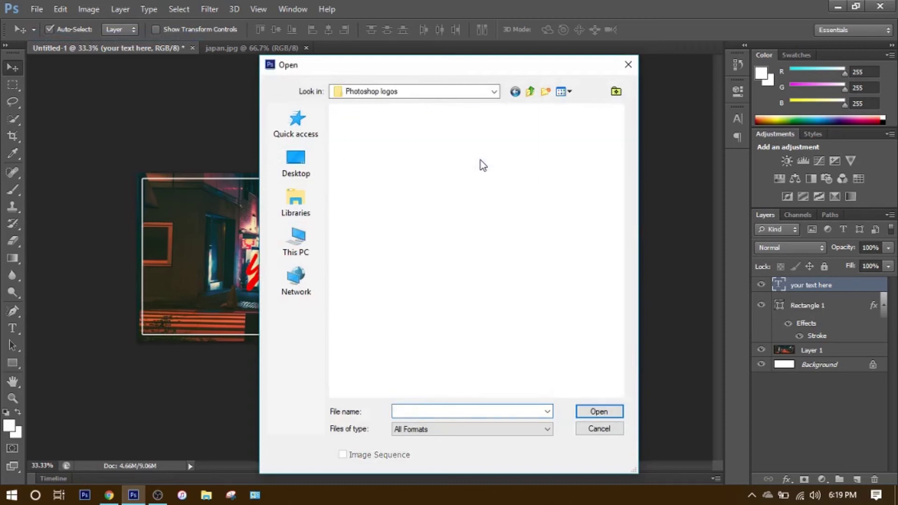
double_click(448, 152)
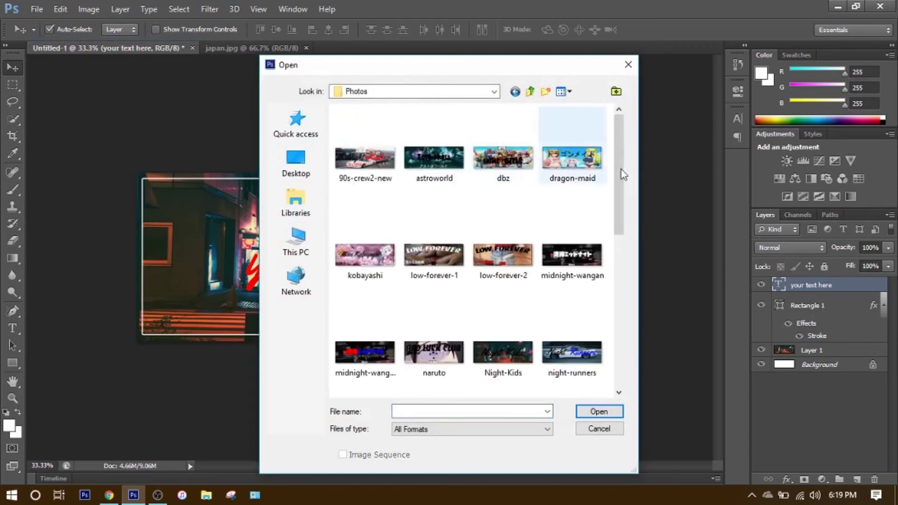
drag(623, 158, 615, 317)
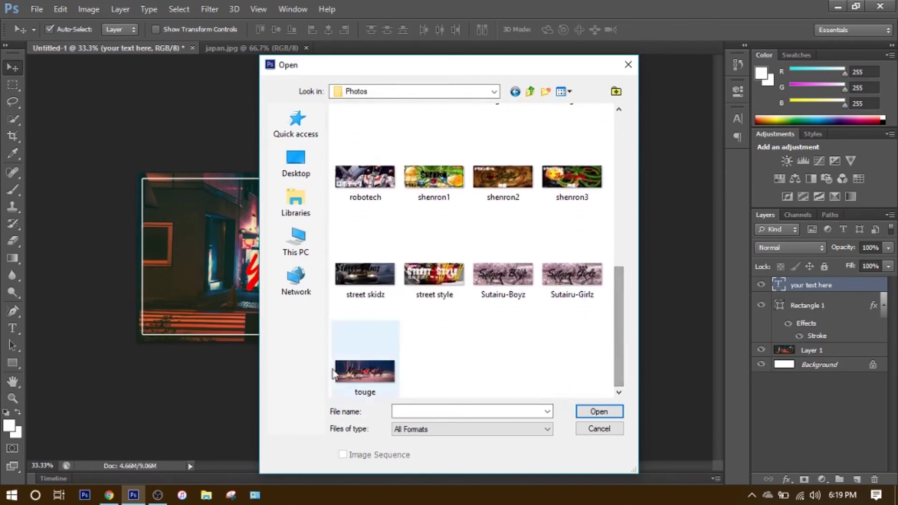
click(356, 370)
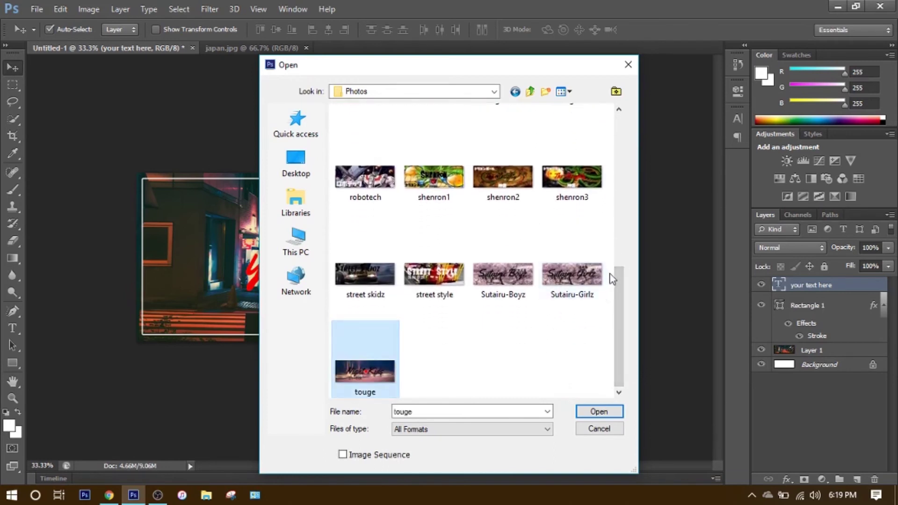
drag(616, 271, 622, 169)
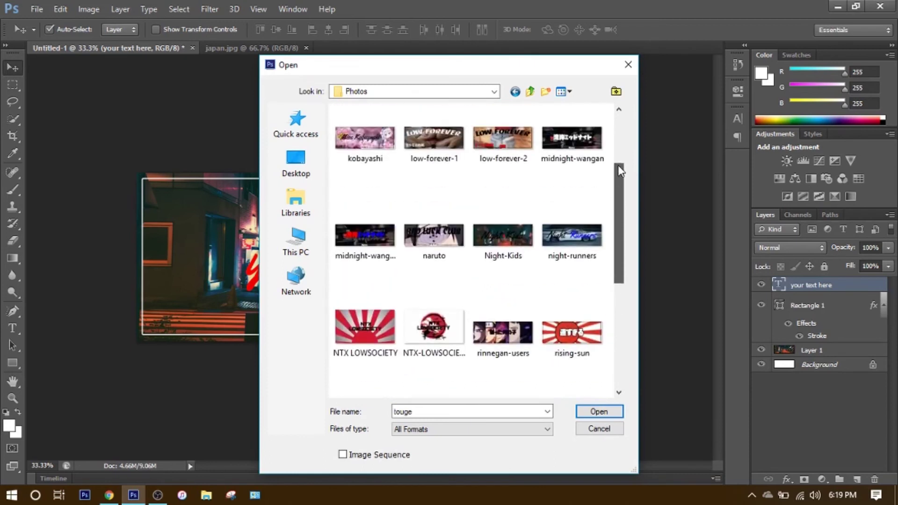
click(528, 226)
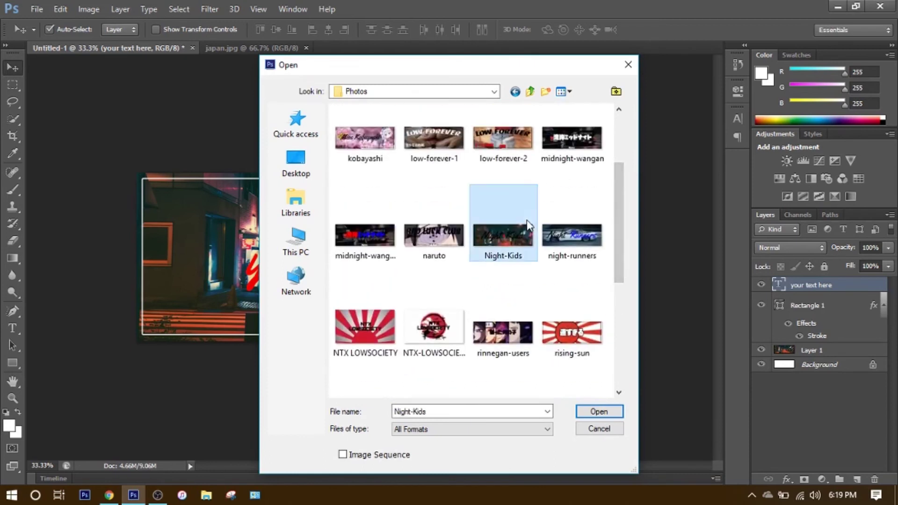
click(593, 412)
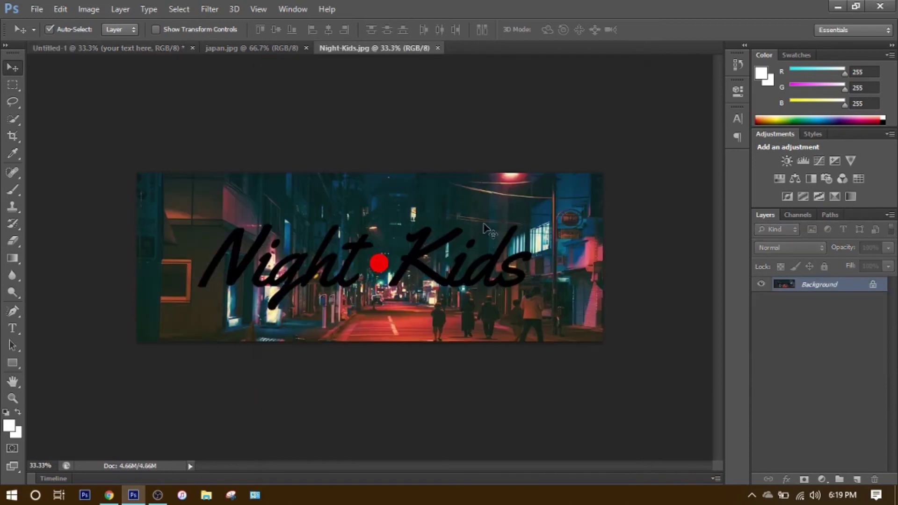